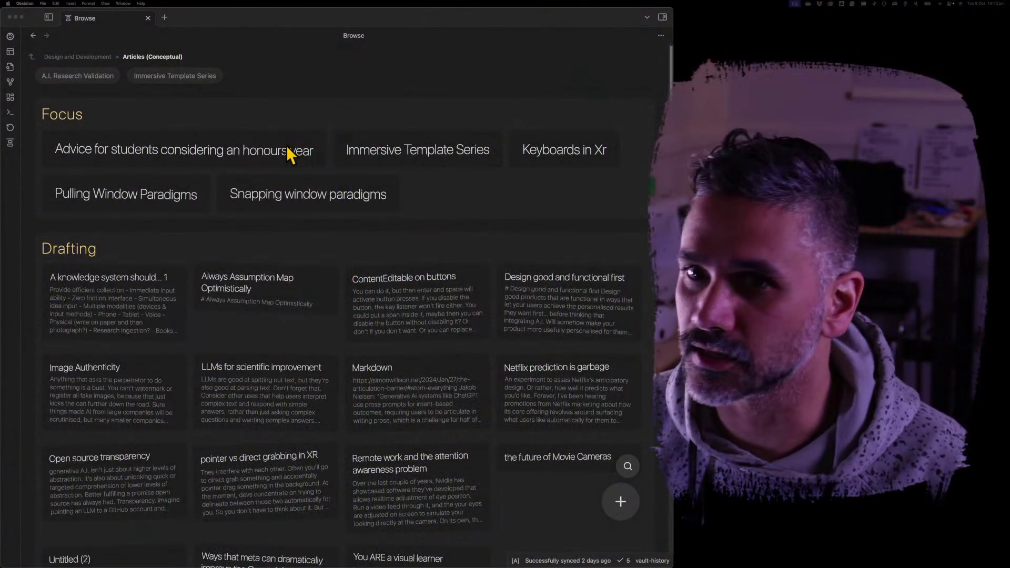
Focus the Obsidian window on the Articles (Conceptual) Browse board with Focus and Drafting cards.
click(331, 109)
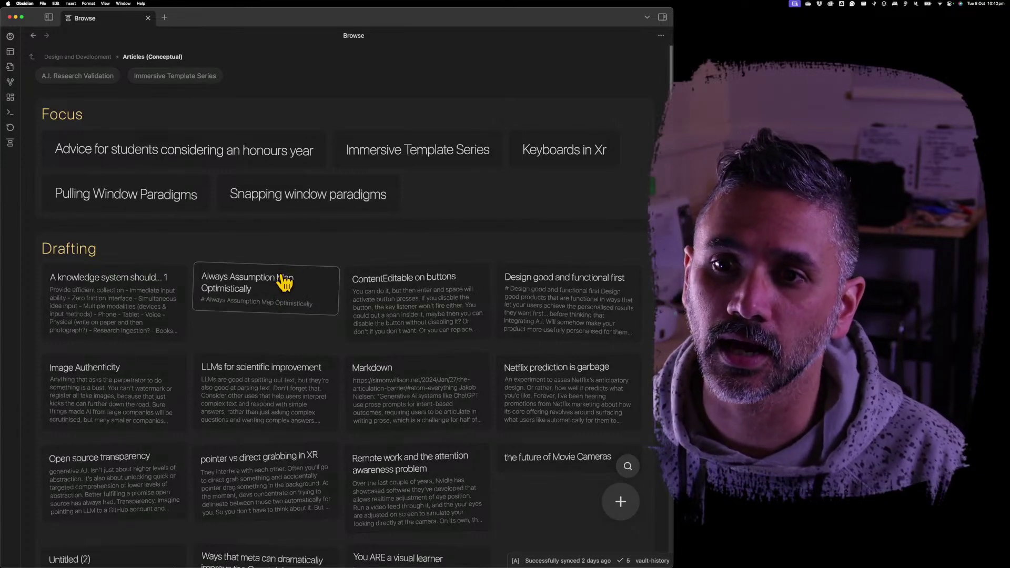
super+click(329, 211)
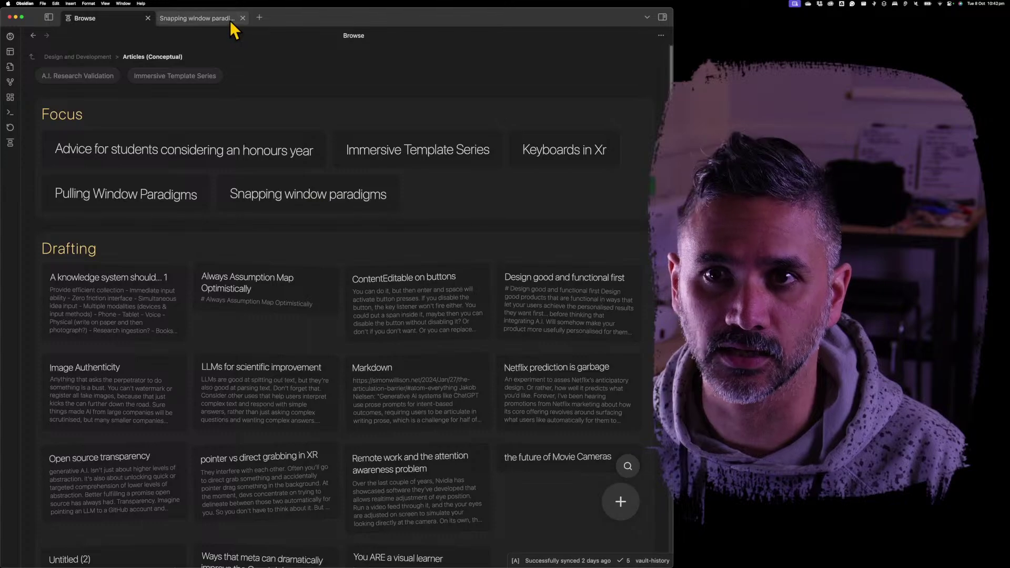
super+click(399, 301)
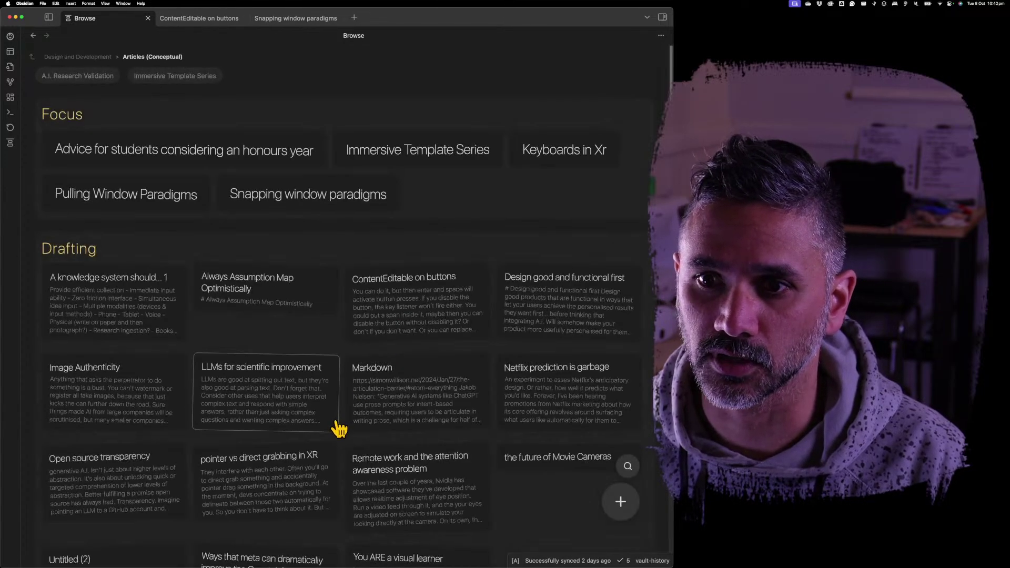
scroll(334, 424, down, 5)
super+click(385, 293)
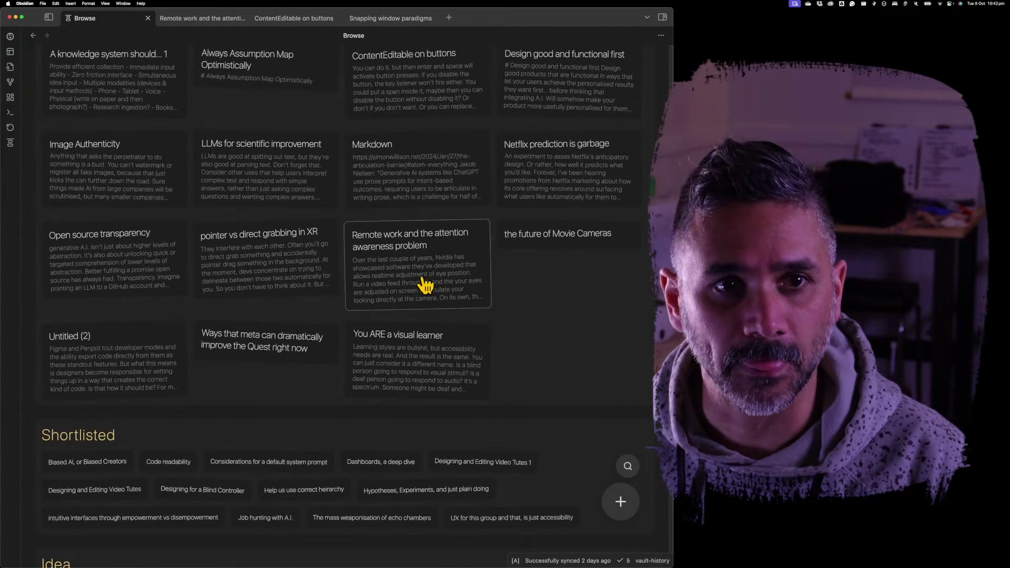
scroll(323, 207, up, 5)
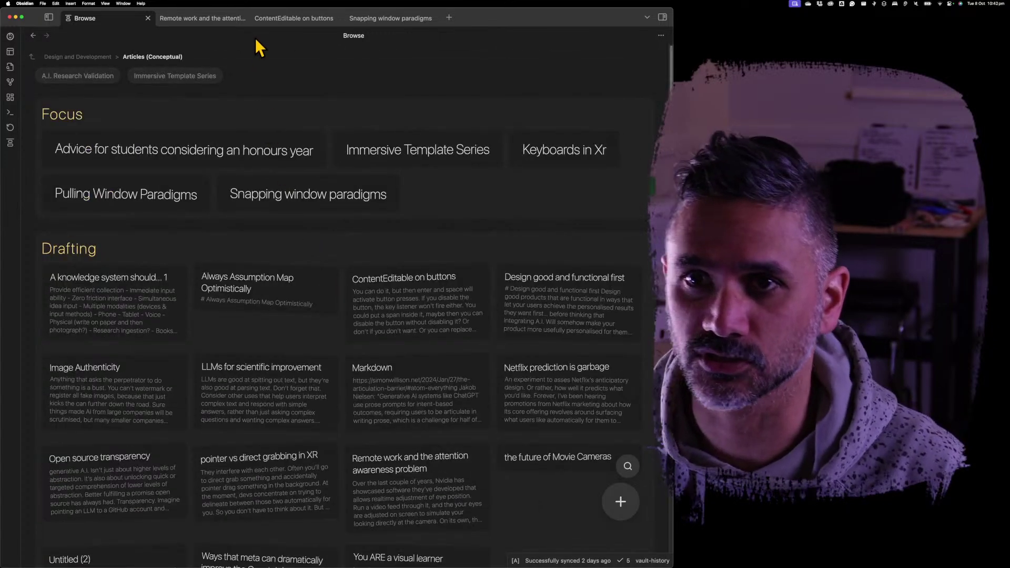
click(242, 18)
click(242, 18)
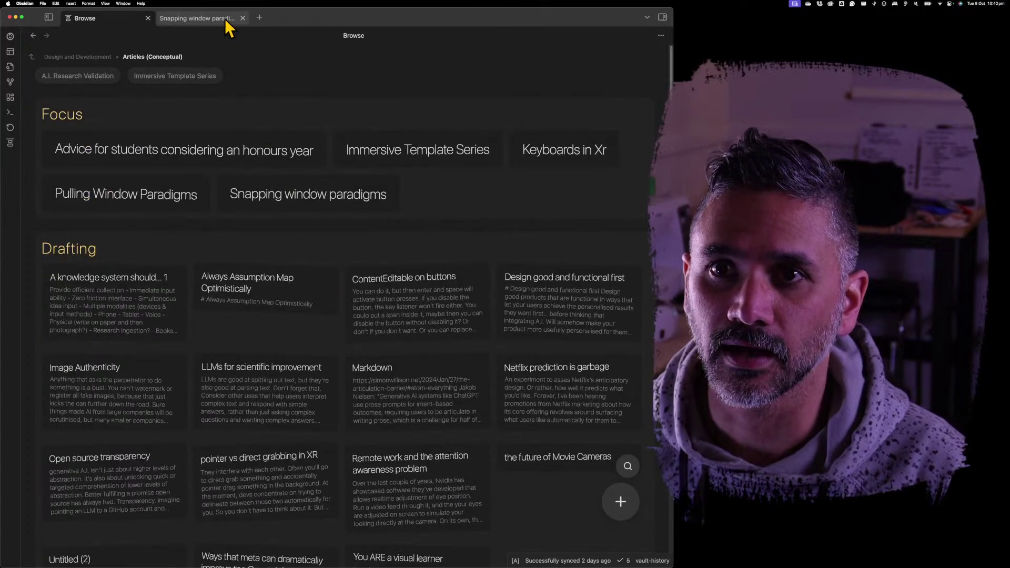
click(242, 18)
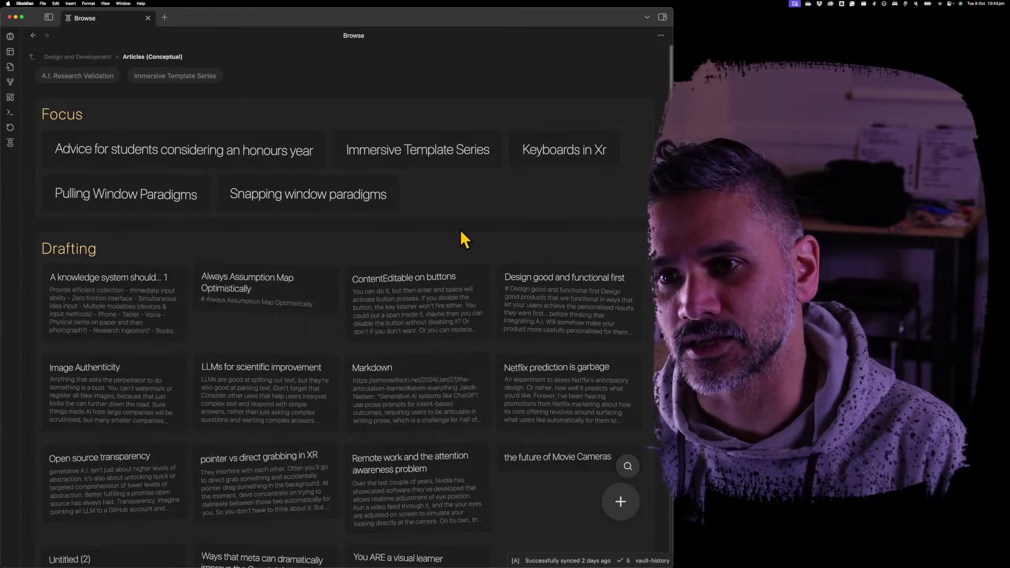
scroll(443, 306, down, 1)
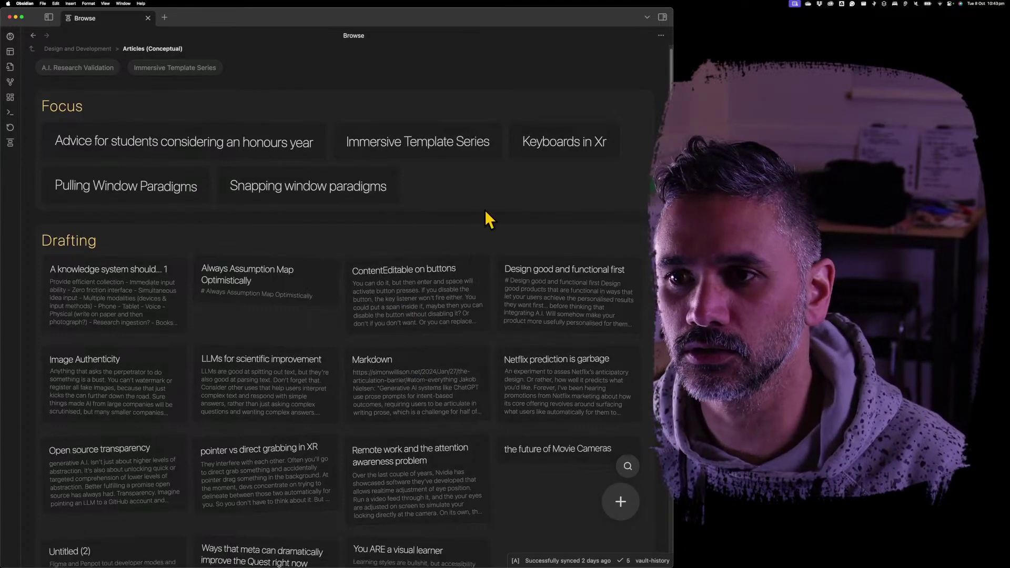
scroll(481, 226, down, 6)
scroll(473, 243, up, 6)
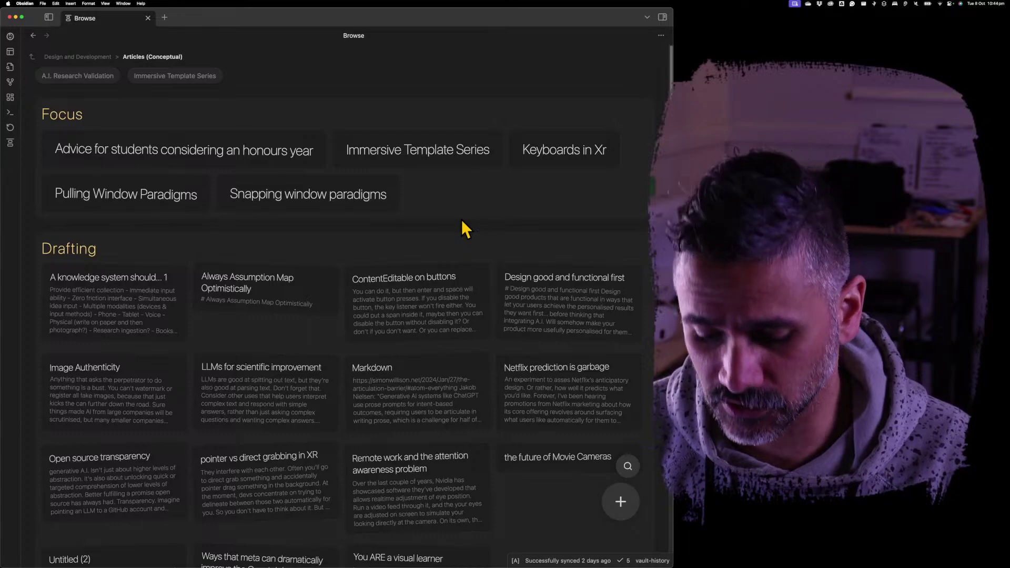
Try filtering the article board by 'untitle' and then 'adhd', trimming each term to widen results.
text(untitle)
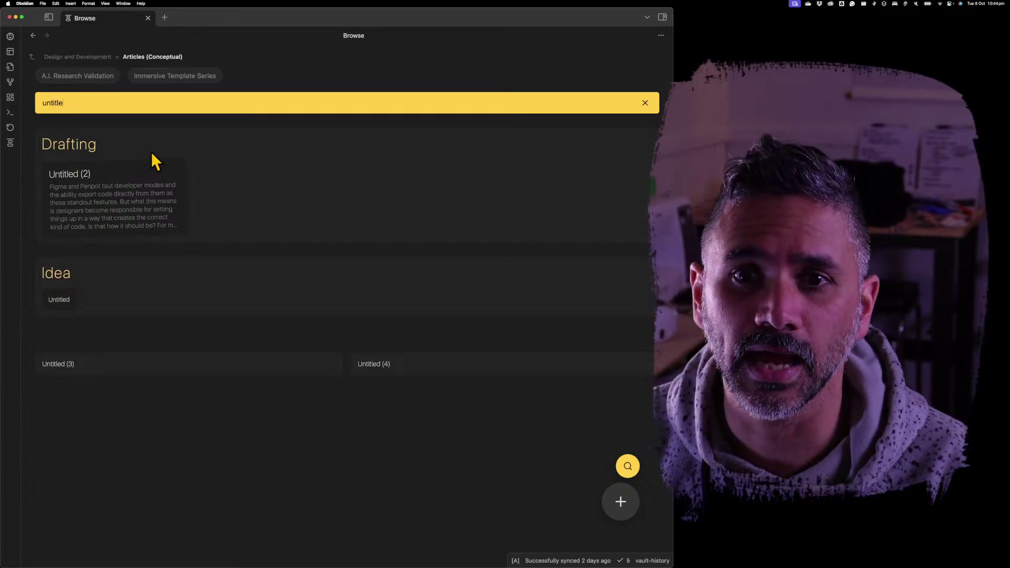
key(BackSpace)
key(BackSpace)
key(BackSpace)
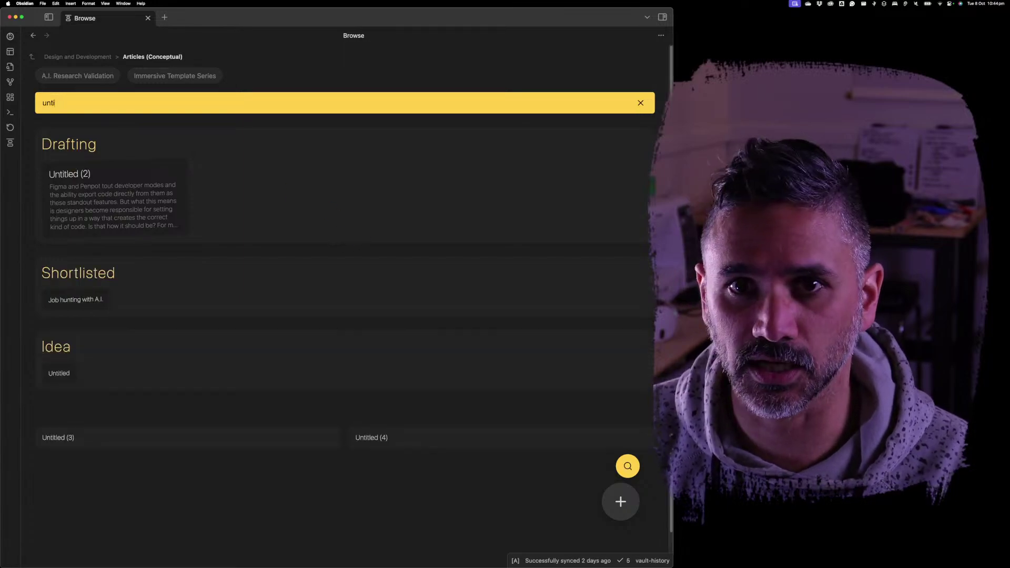
key(BackSpace)
key(BackSpace)
key(BackSpace)
key(BackSpace)
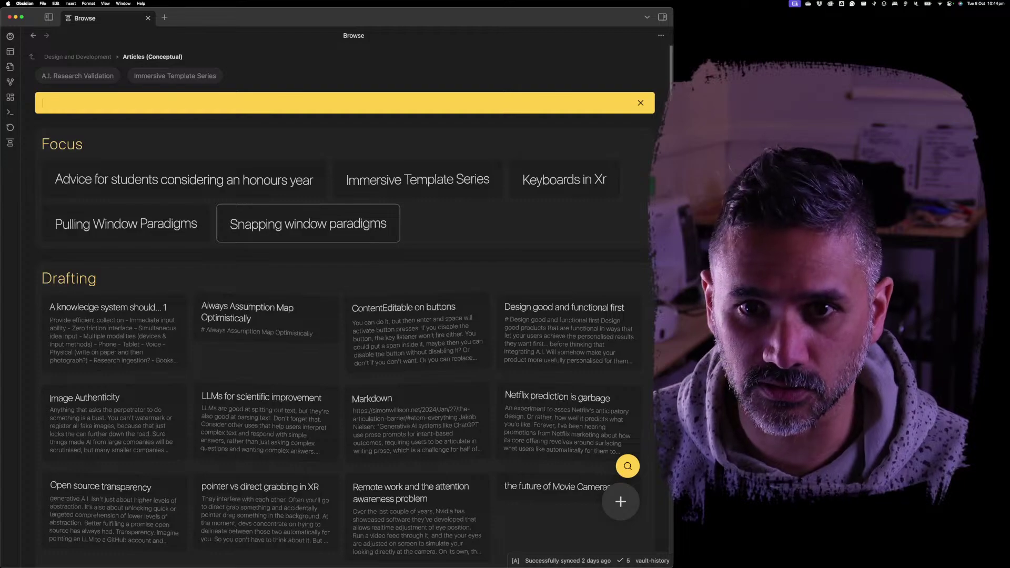
text(ad)
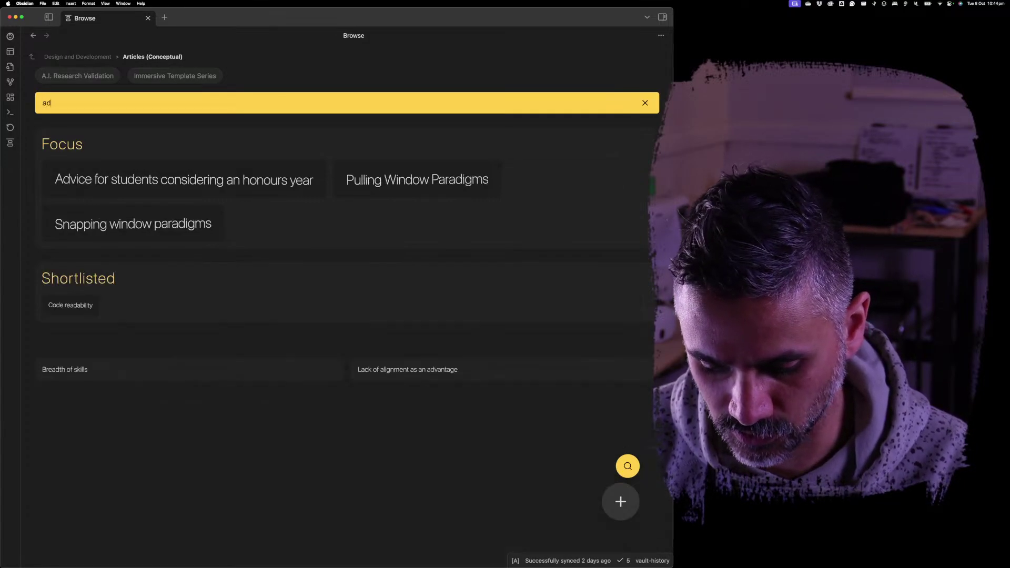
text(hd)
key(BackSpace)
key(BackSpace)
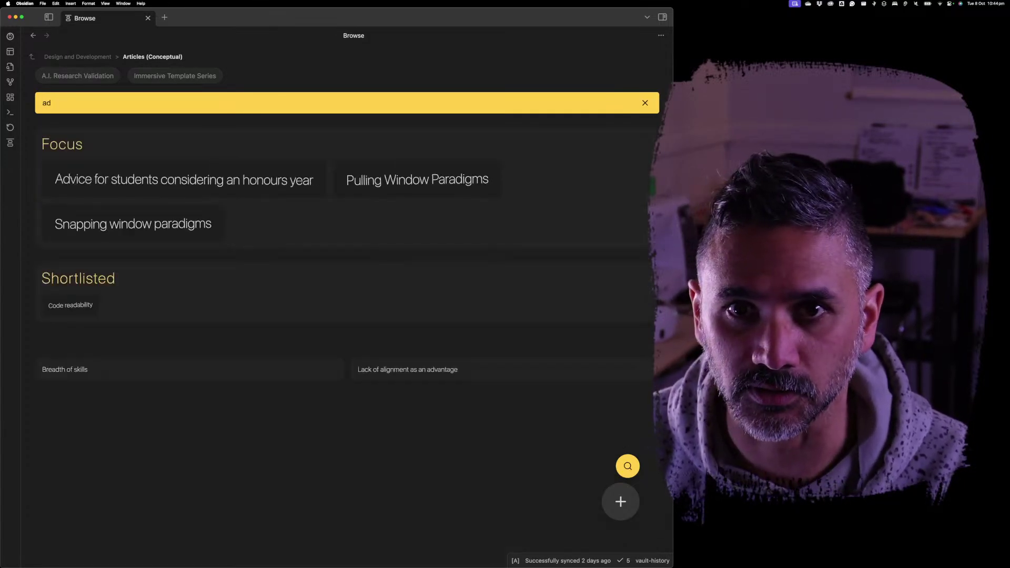
Replace the filter term with 'the' to show notes like the future of Movie Cameras.
text(vice)
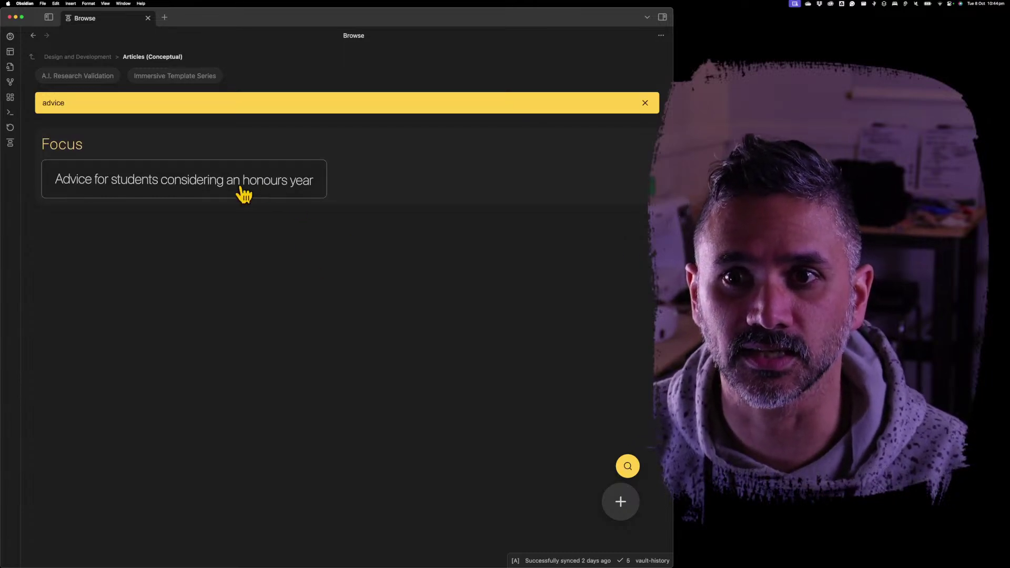
key(super+a)
key(BackSpace)
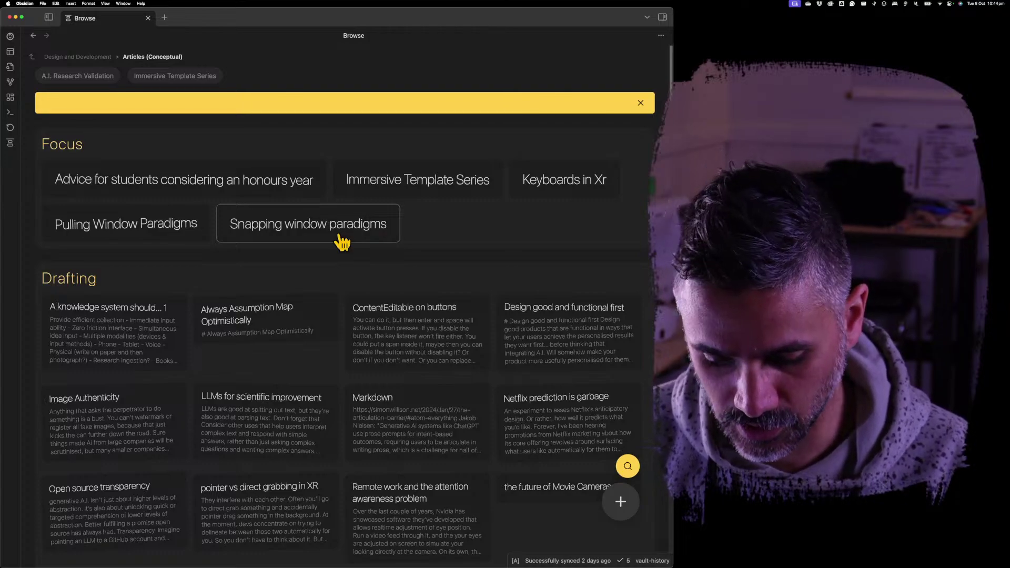
text(the)
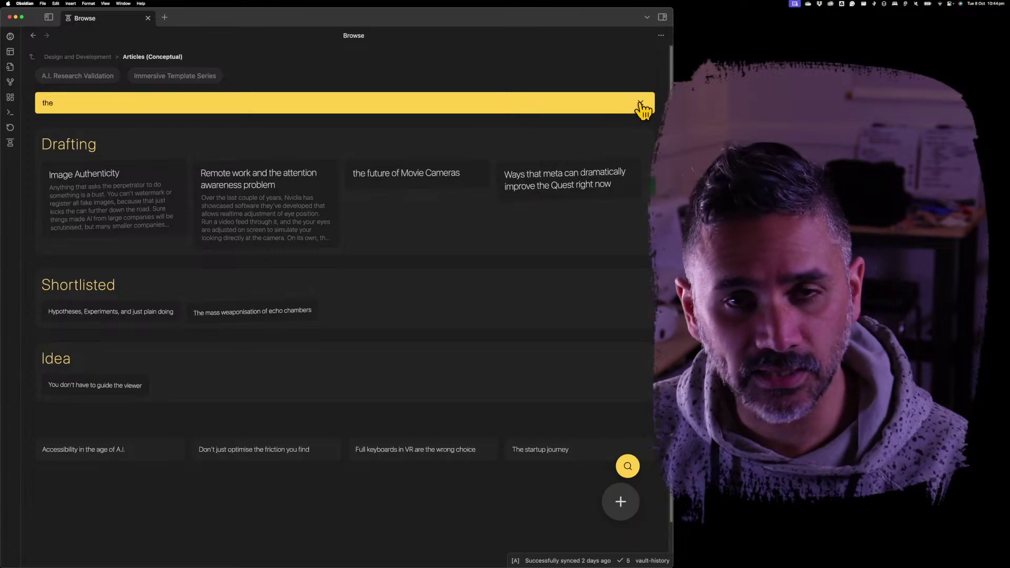
Clear the 'the' filter, retype it, then toggle the title filter off, on and off again.
click(641, 104)
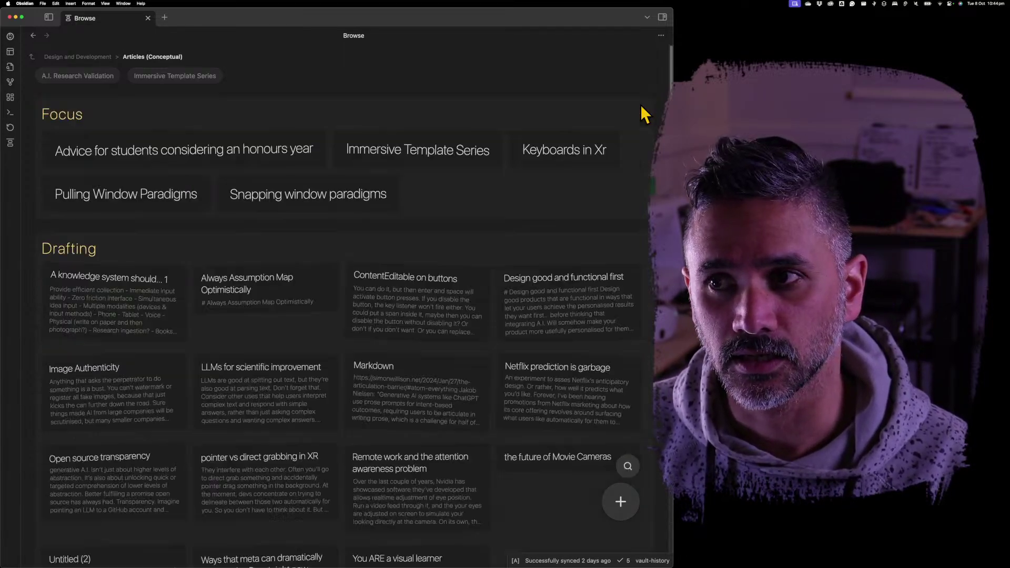
text(the)
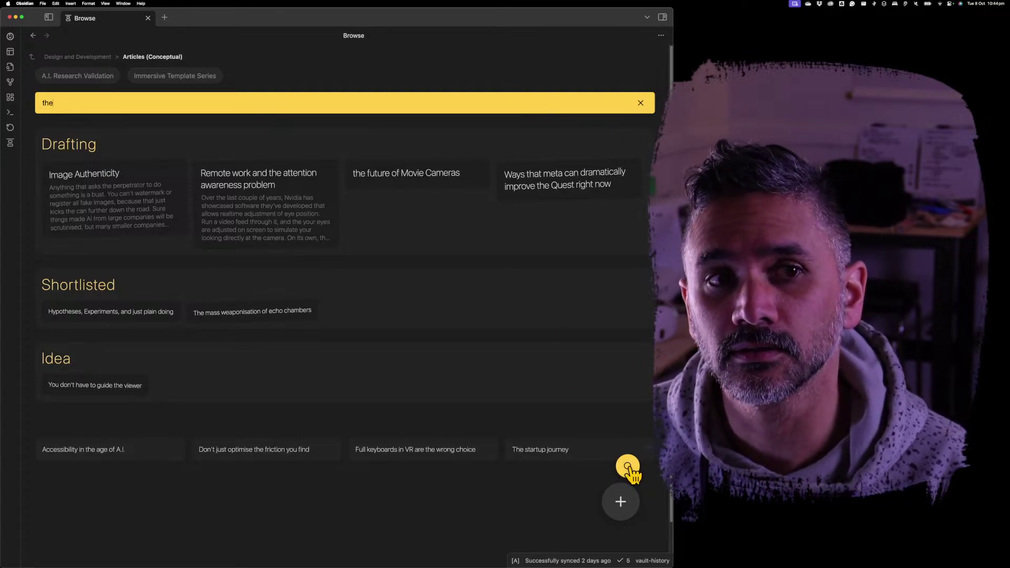
click(628, 466)
click(628, 467)
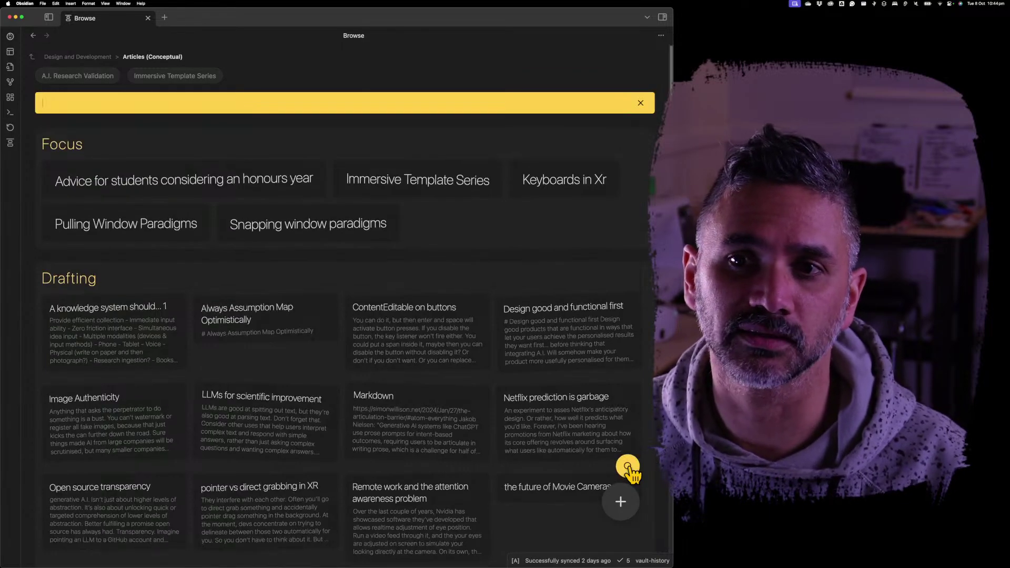
click(628, 466)
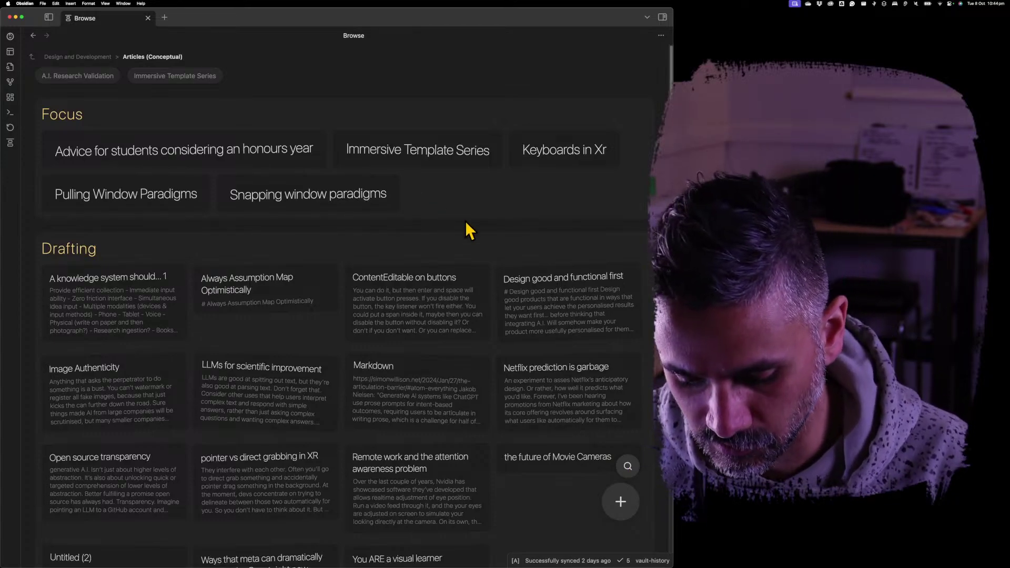
Filter note titles by 'window' with Cmd-F, then dismiss it with Escape to show all notes.
key(super+f)
text(window)
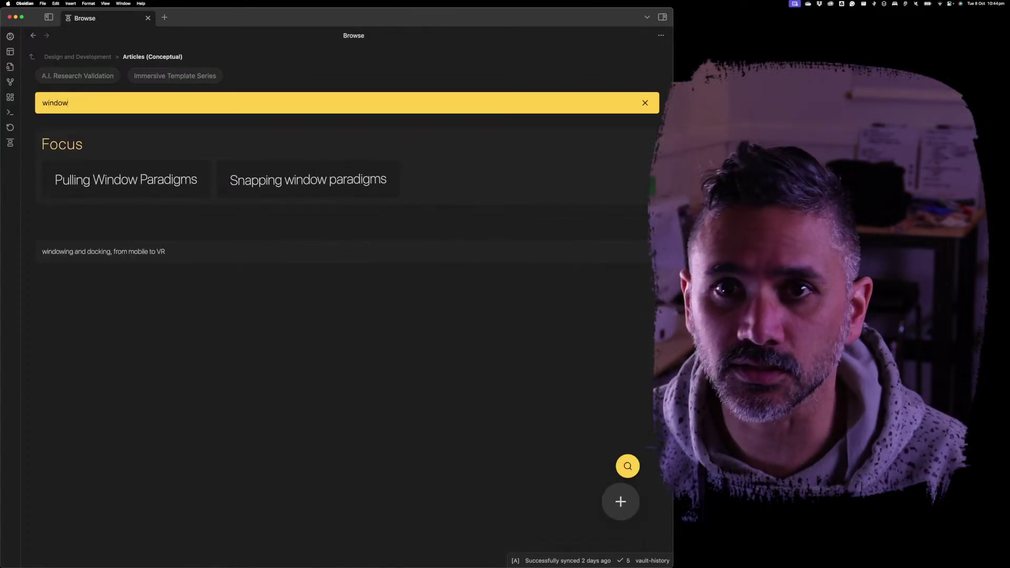
key(Escape)
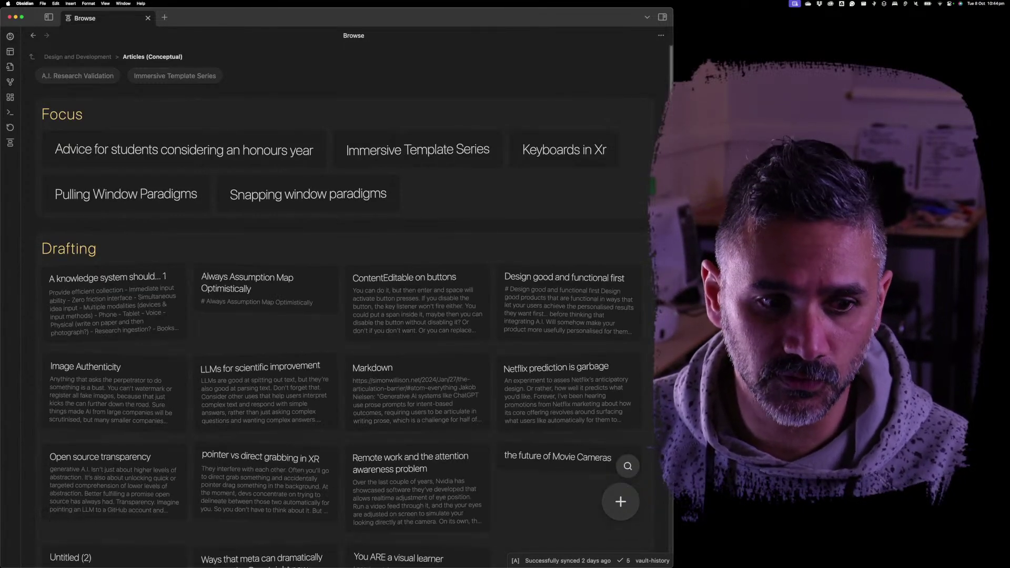
text(the)
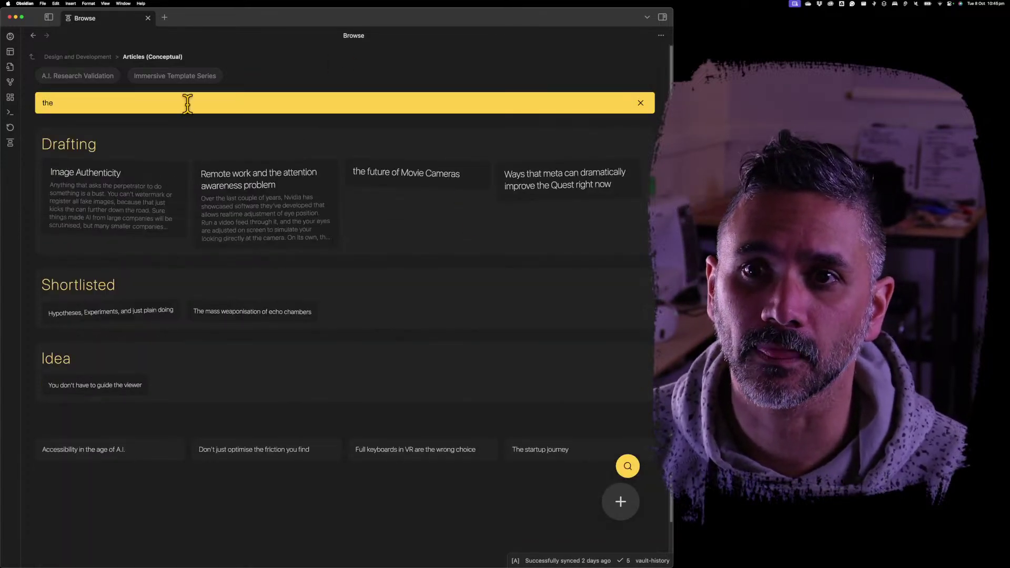
click(185, 77)
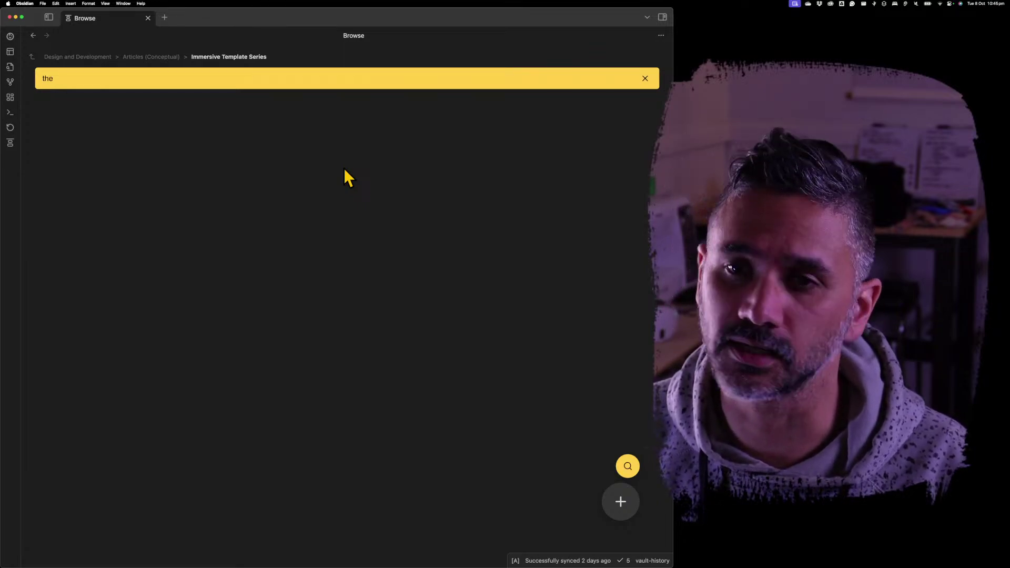
key(Escape)
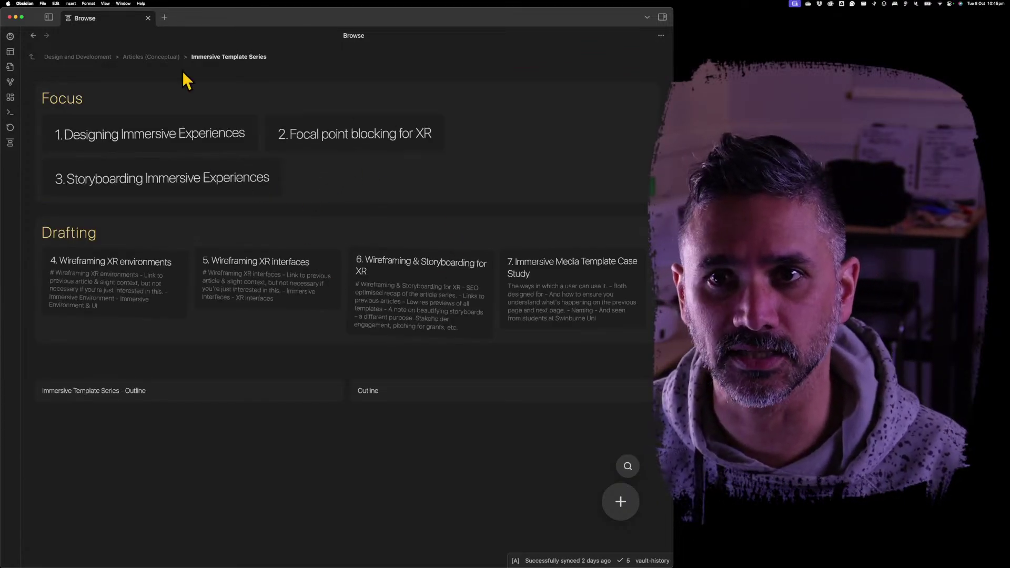
click(151, 57)
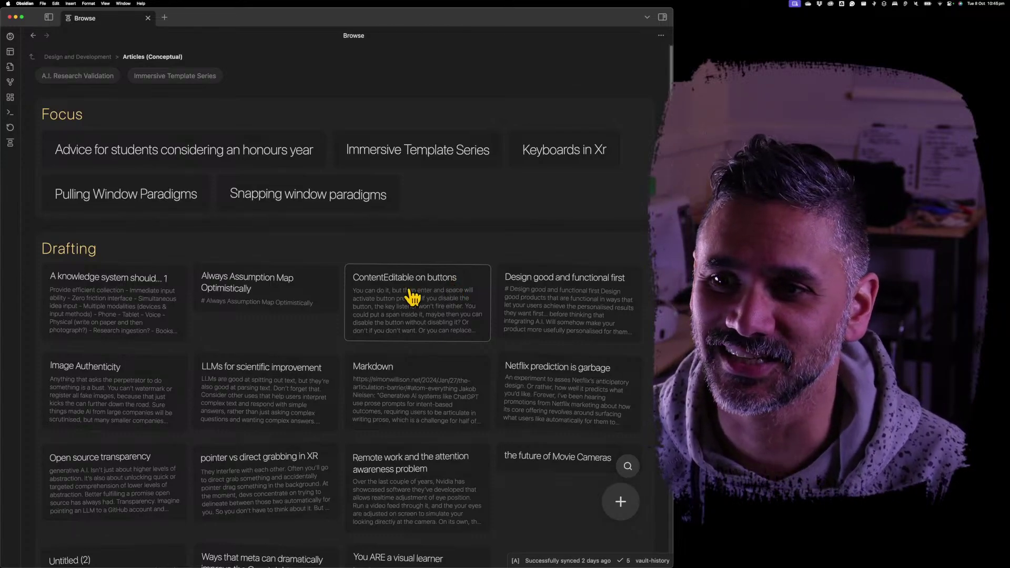
click(412, 287)
key(super+alt+Left)
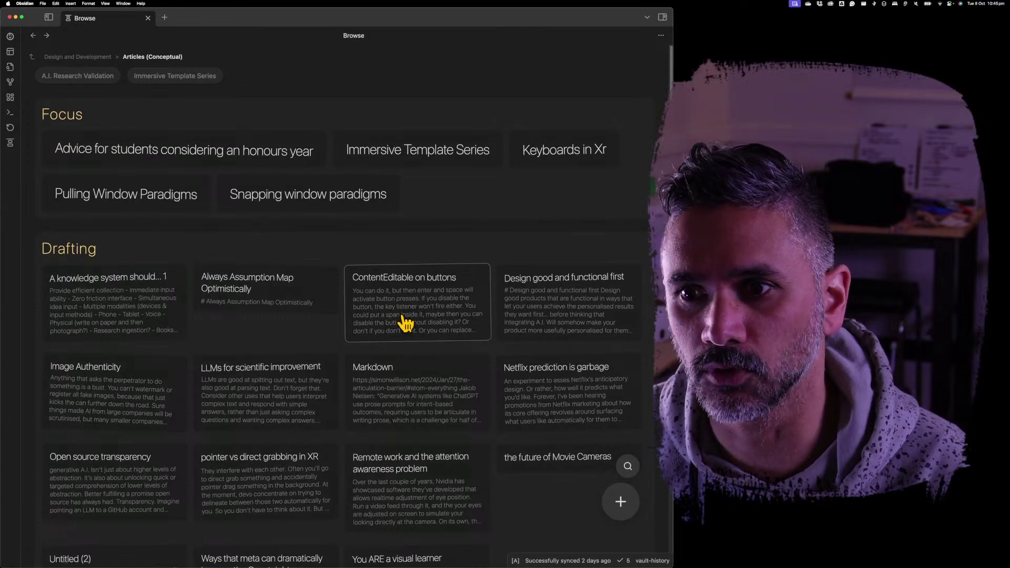
scroll(406, 322, down, 10)
click(388, 209)
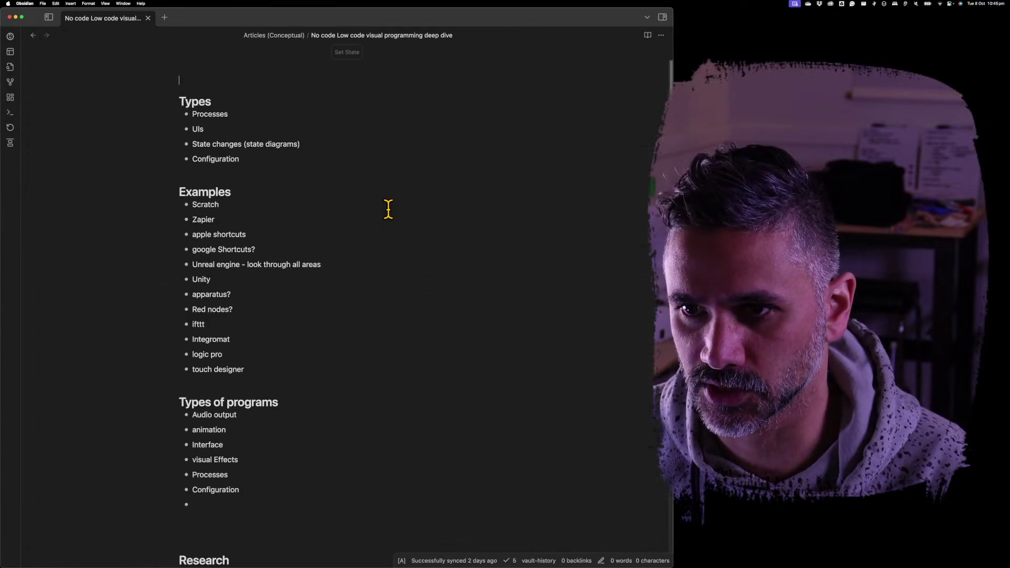
key(super+alt+Left)
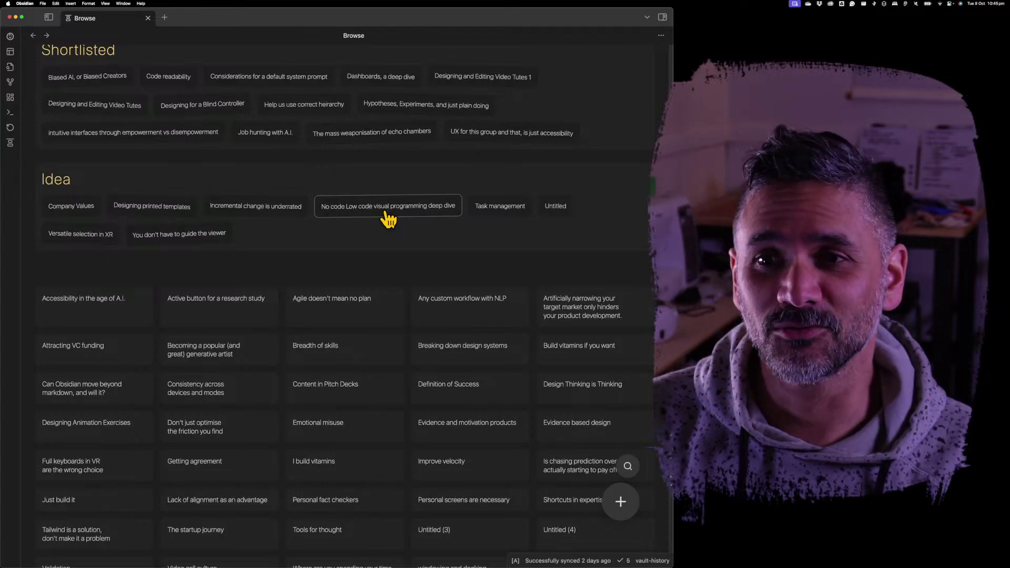
scroll(372, 311, up, 10)
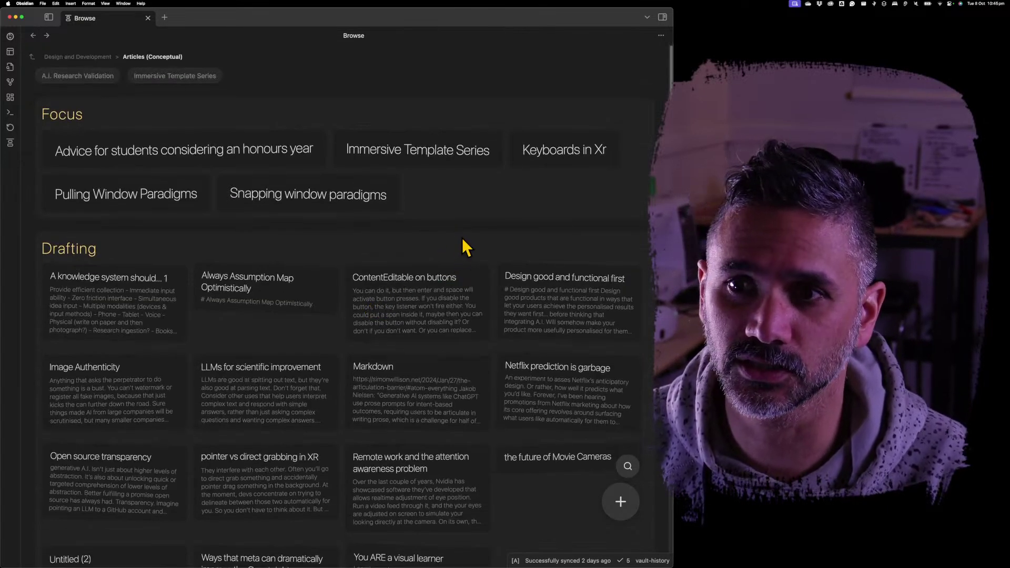
text(dfgjhsdf)
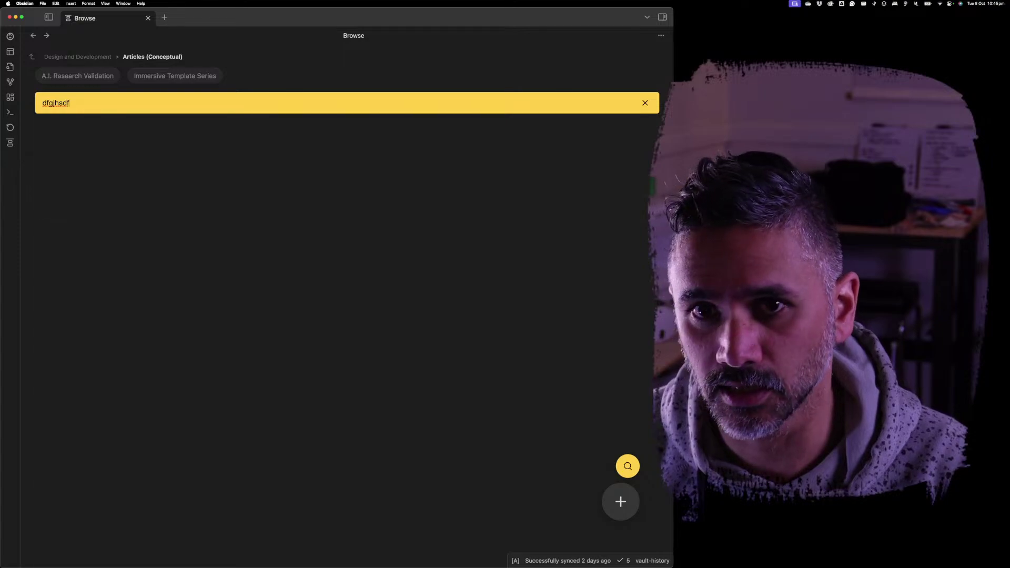
key(Escape)
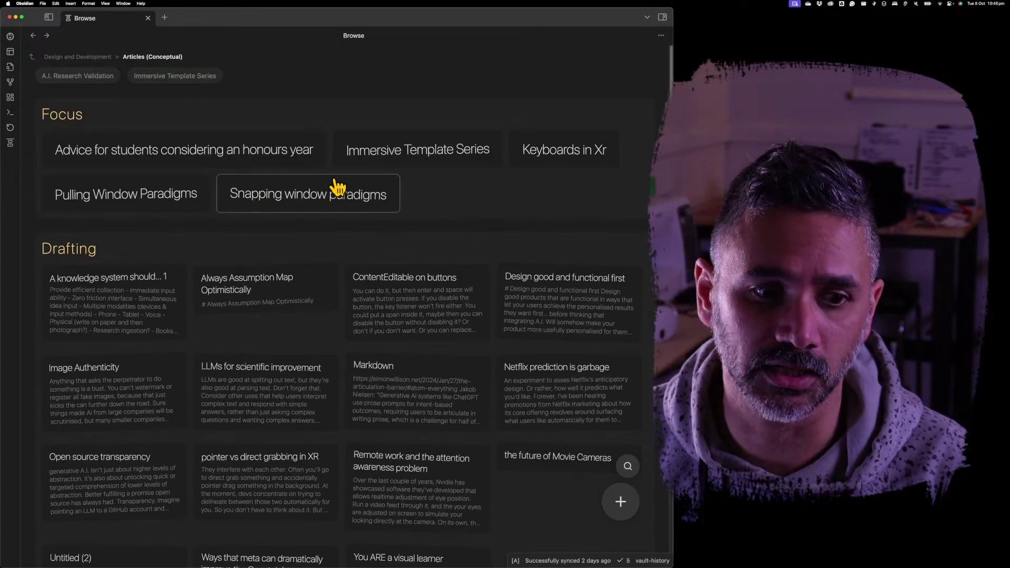